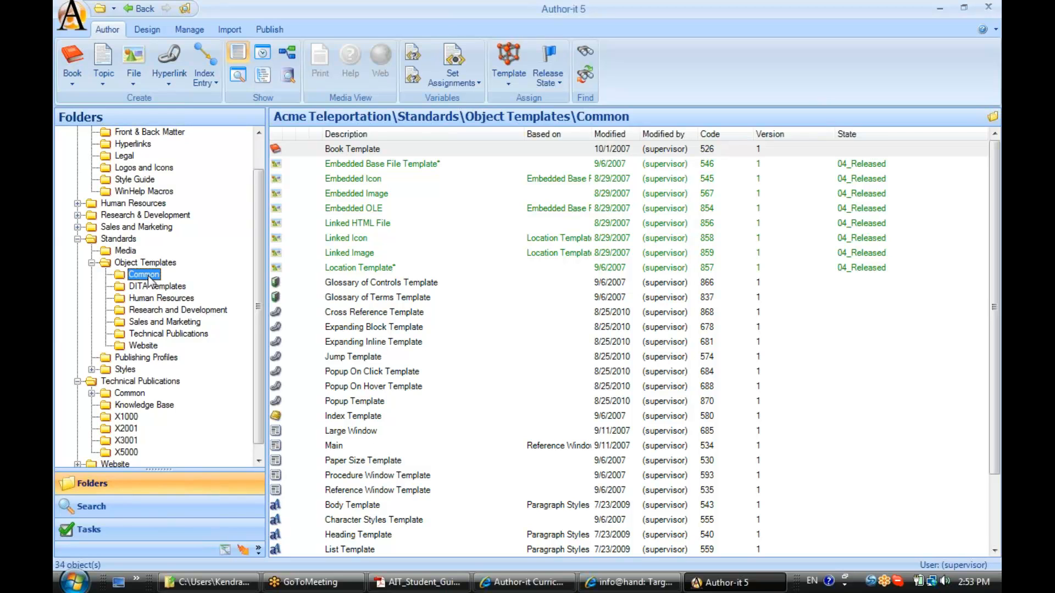
# Step: Create a topic from no template in the Common folder, describe it as "Chapter-Print Only", and save it as an object template
pyautogui.click(101, 87)
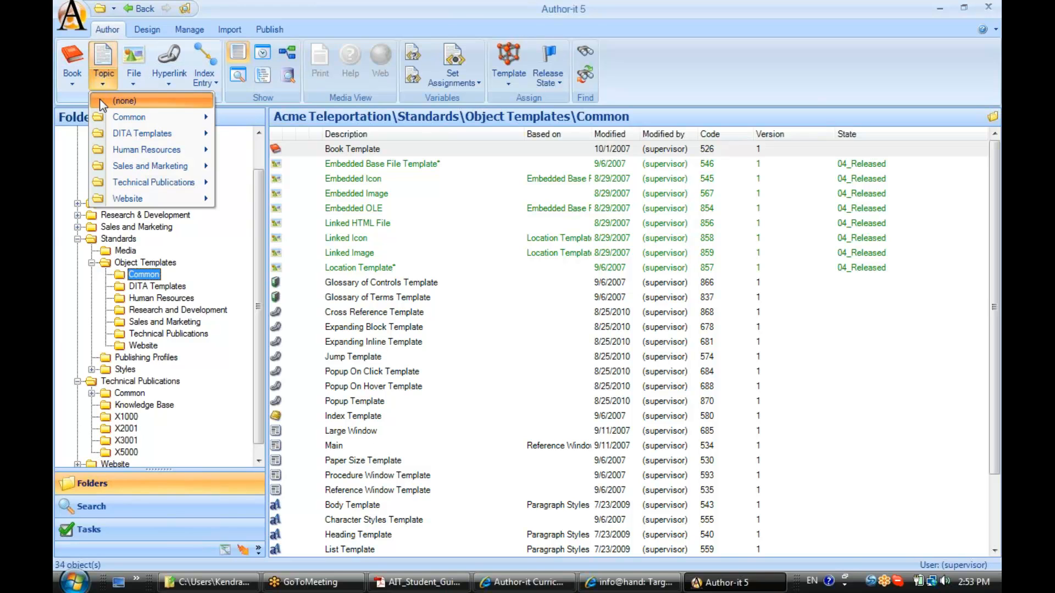
pyautogui.click(102, 101)
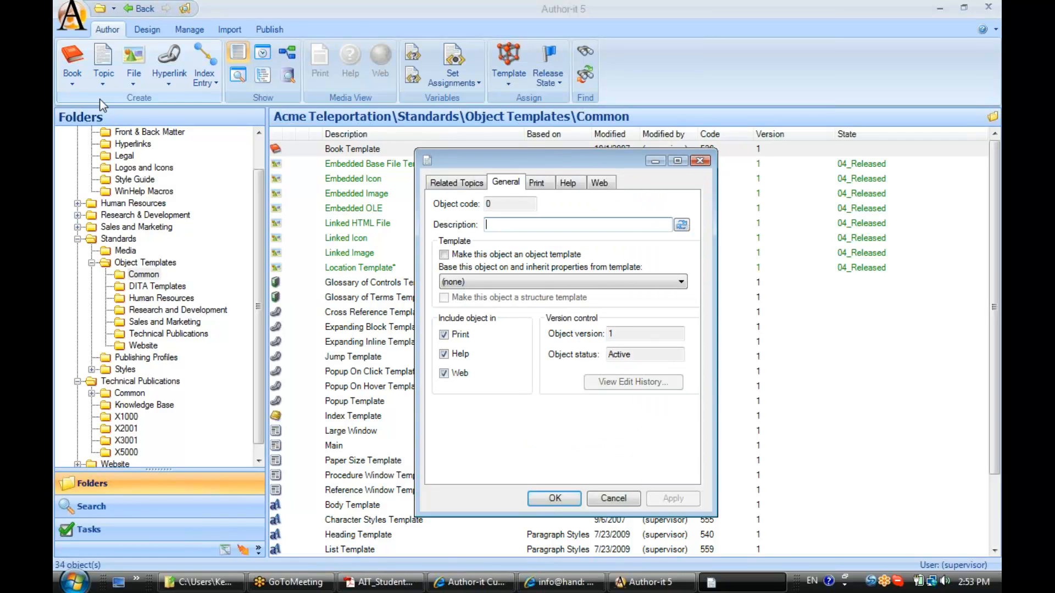
pyautogui.write('Chapter-Print Only')
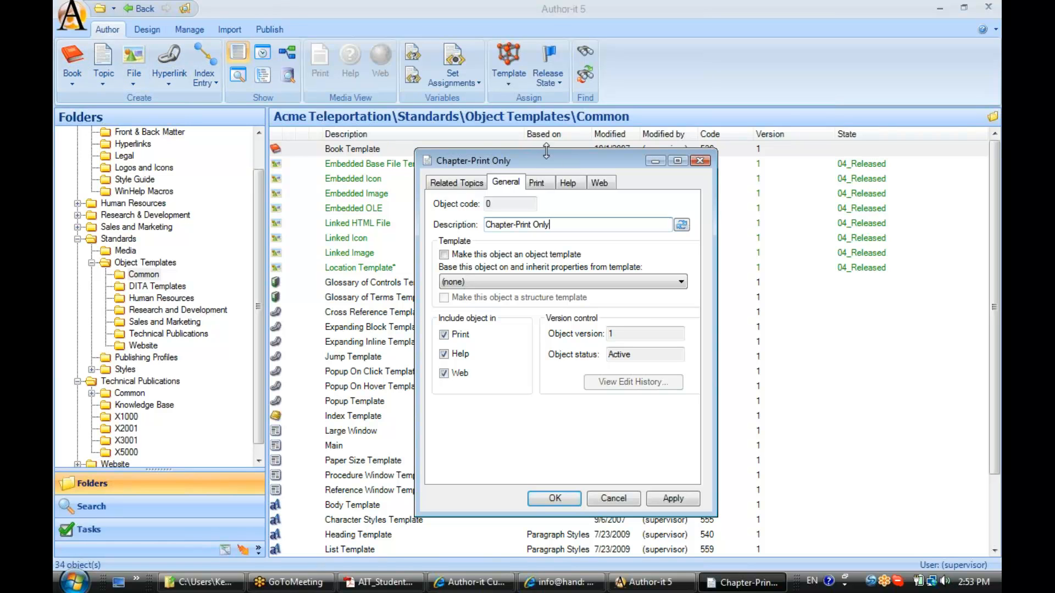
pyautogui.moveTo(553, 160); pyautogui.dragTo(522, 141)
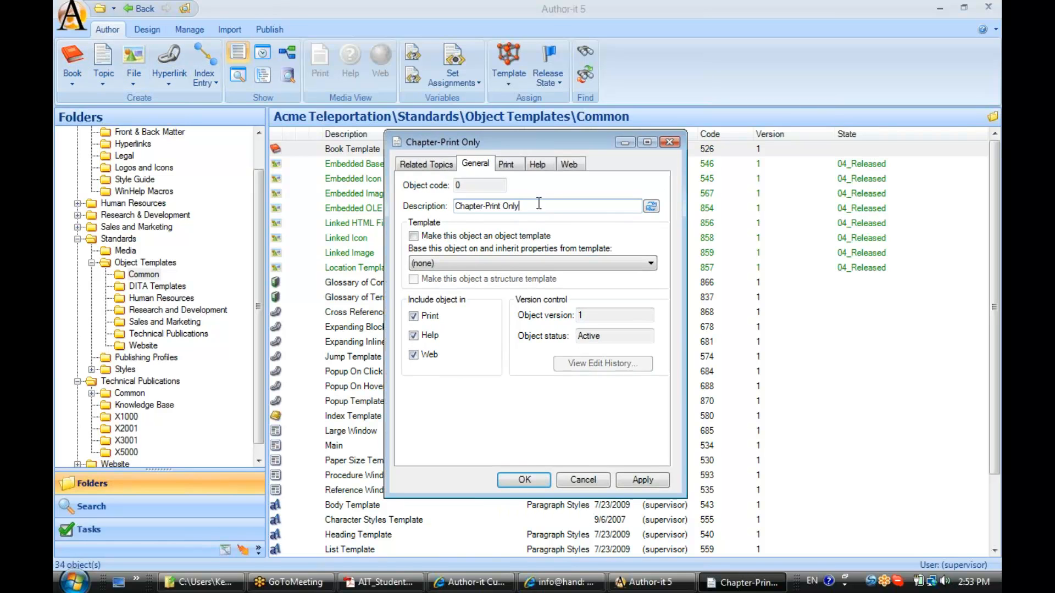
pyautogui.click(414, 236)
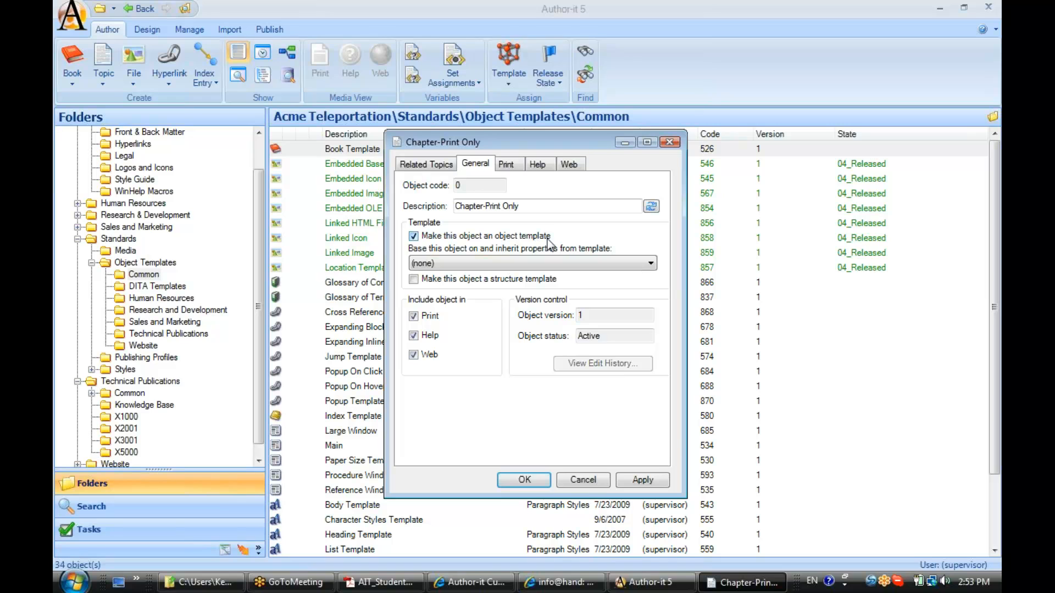
pyautogui.click(661, 482)
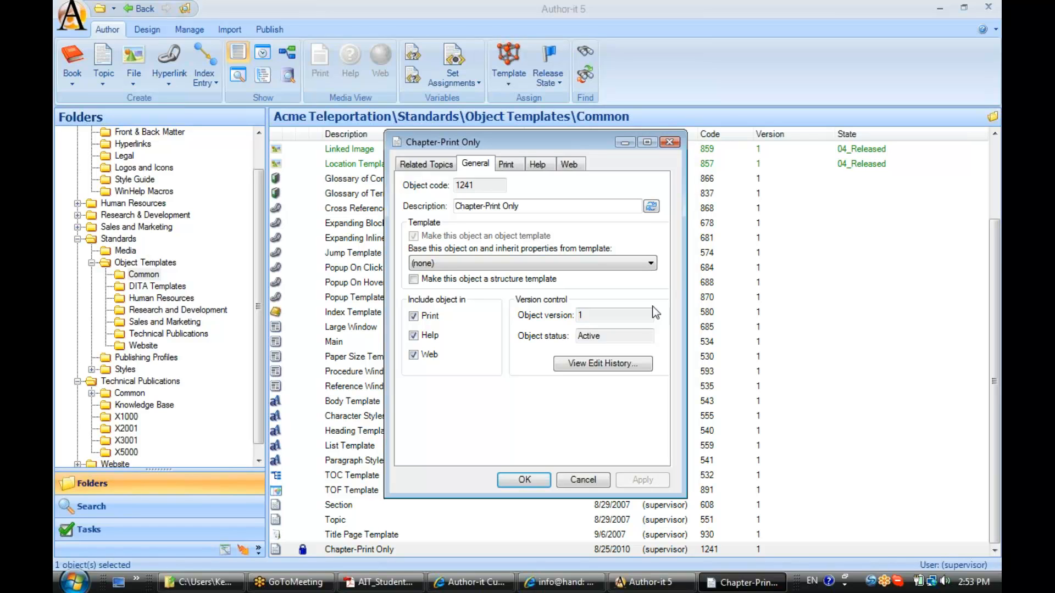
# Step: Exclude the Chapter-Print Only template from Help and Web so it is included in Print only, and apply the change
pyautogui.moveTo(559, 140); pyautogui.dragTo(588, 134)
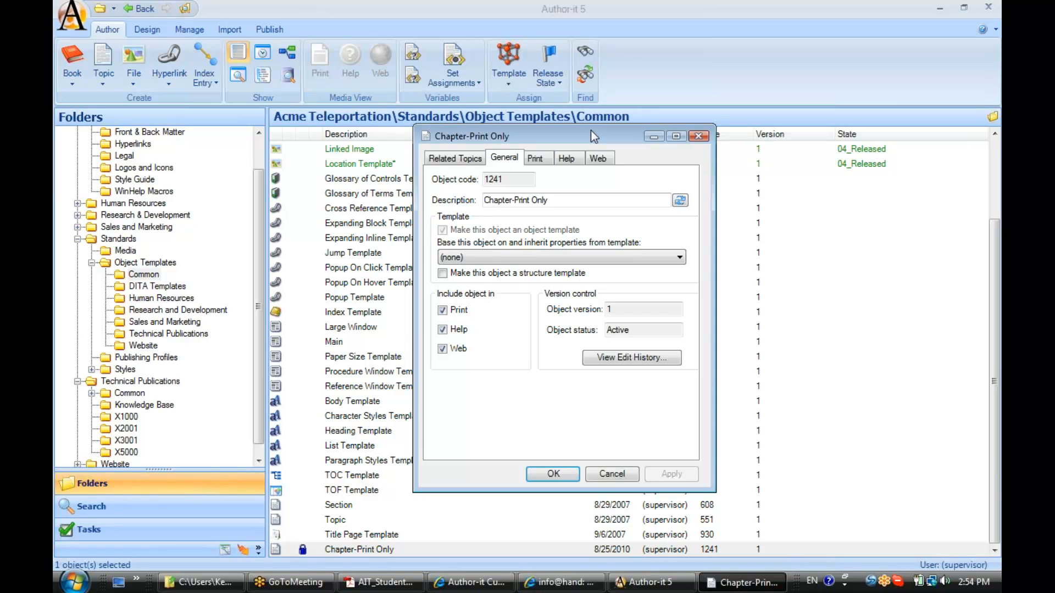
pyautogui.click(559, 199)
pyautogui.click(443, 330)
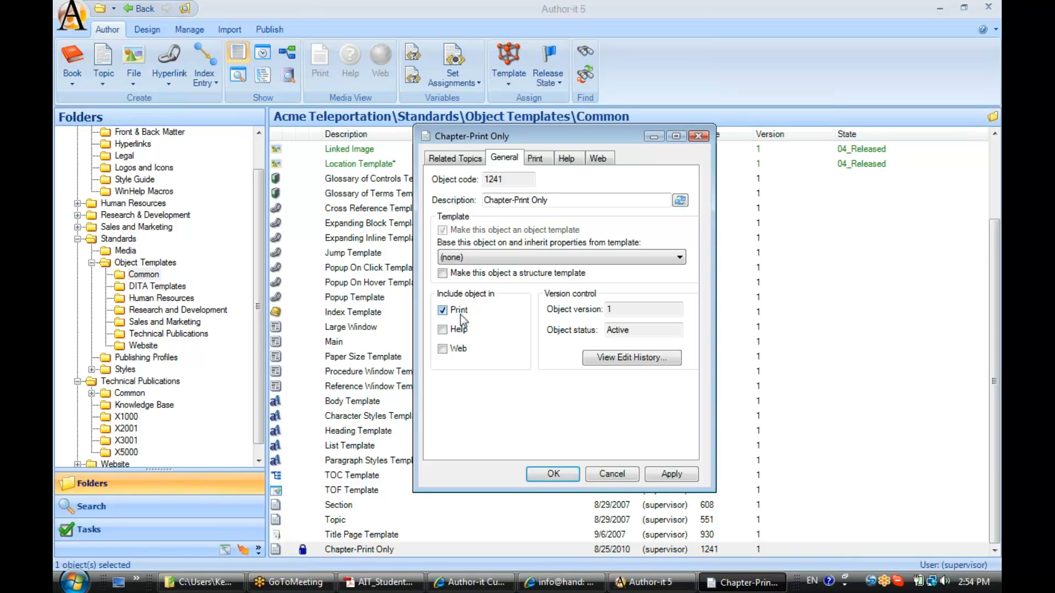
pyautogui.click(663, 478)
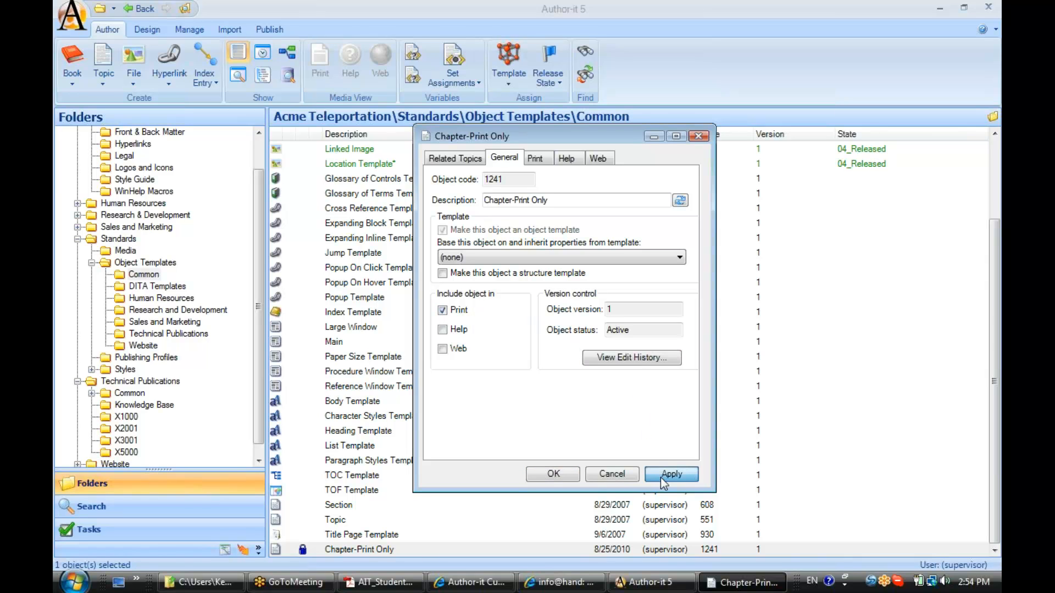
# Step: Review the template's Print, Help and Web properties, and clear its print heading
pyautogui.moveTo(593, 138); pyautogui.dragTo(721, 146)
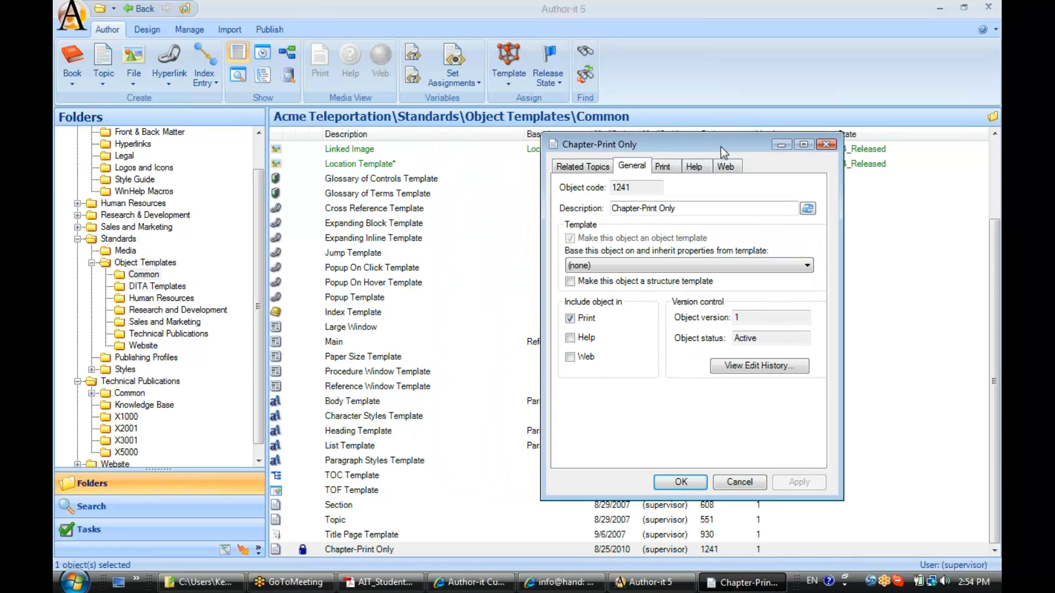
pyautogui.click(664, 168)
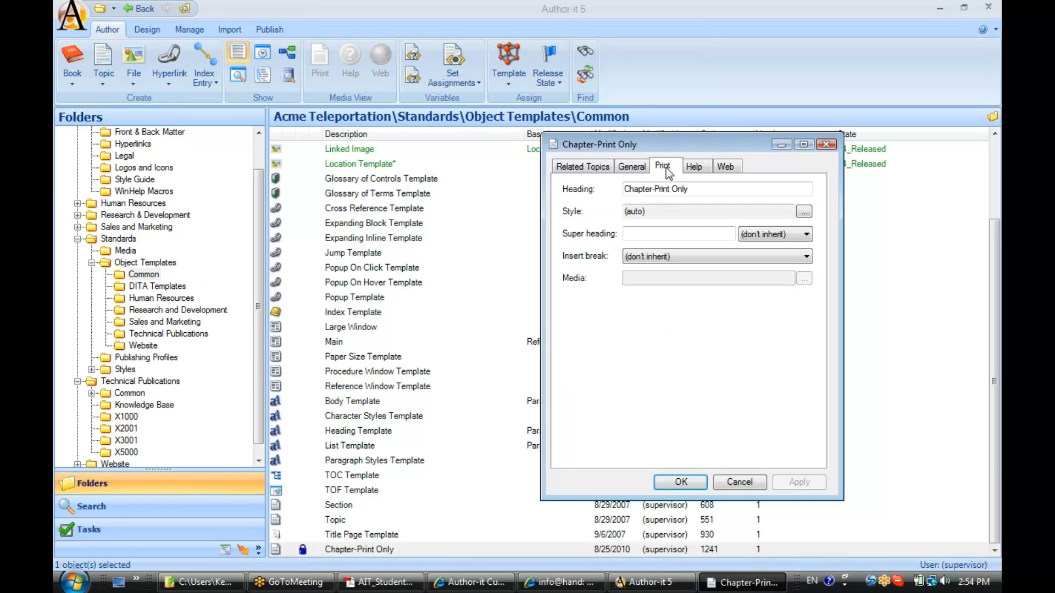
pyautogui.click(693, 167)
pyautogui.click(725, 167)
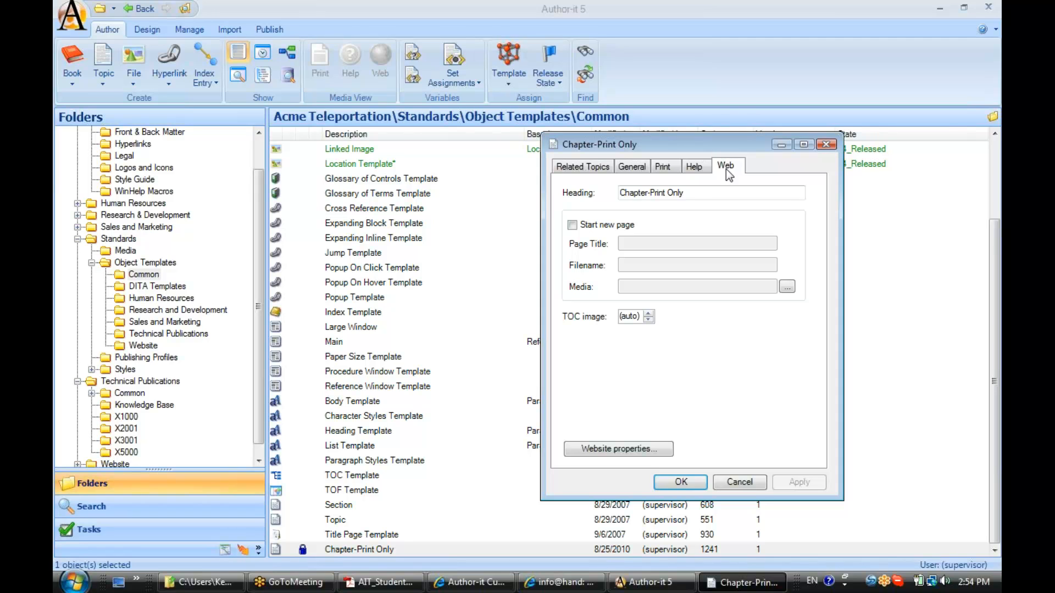
pyautogui.click(664, 169)
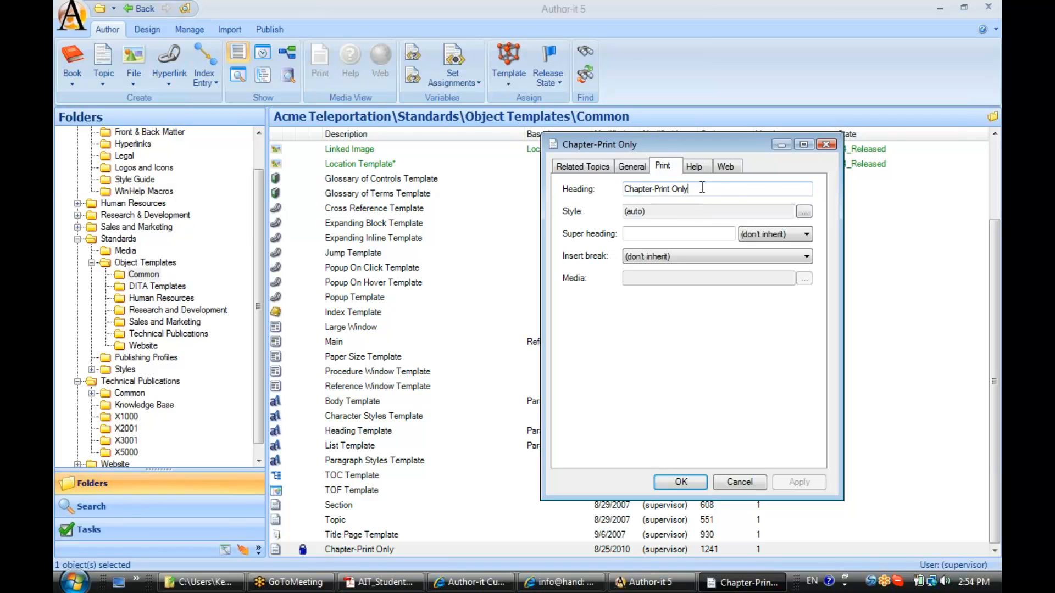
pyautogui.moveTo(700, 189); pyautogui.dragTo(597, 196)
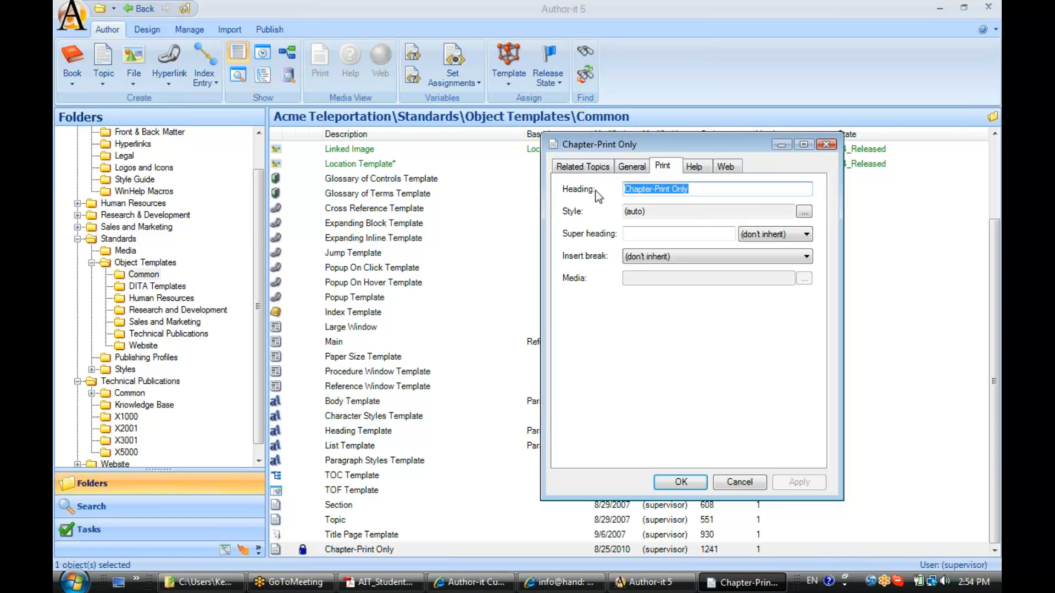
pyautogui.press('Delete')
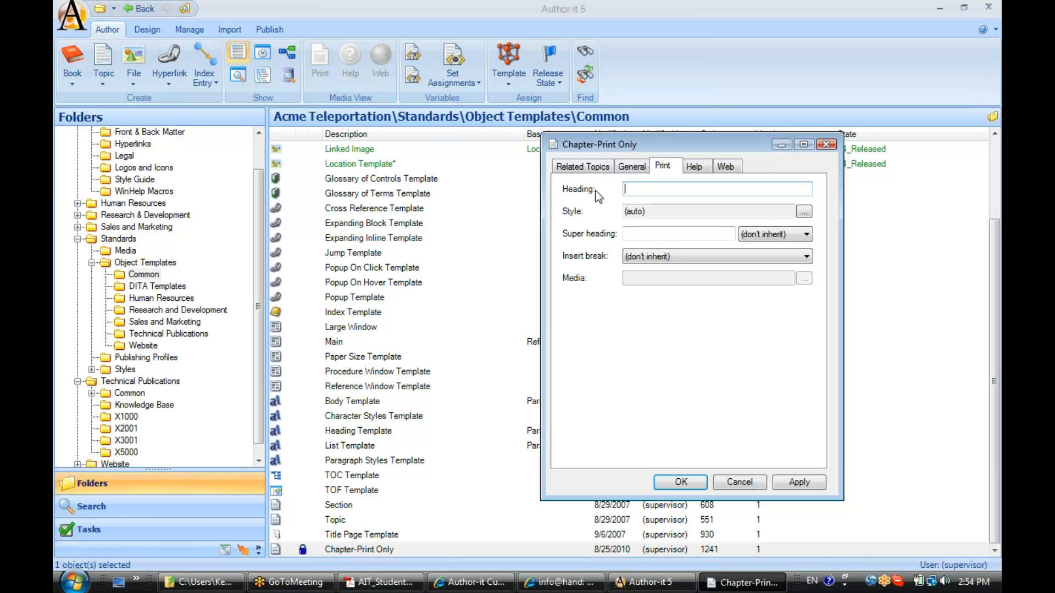
# Step: Set the template's print super heading to "Chapter" with One, Two, Three numbering
pyautogui.click(657, 212)
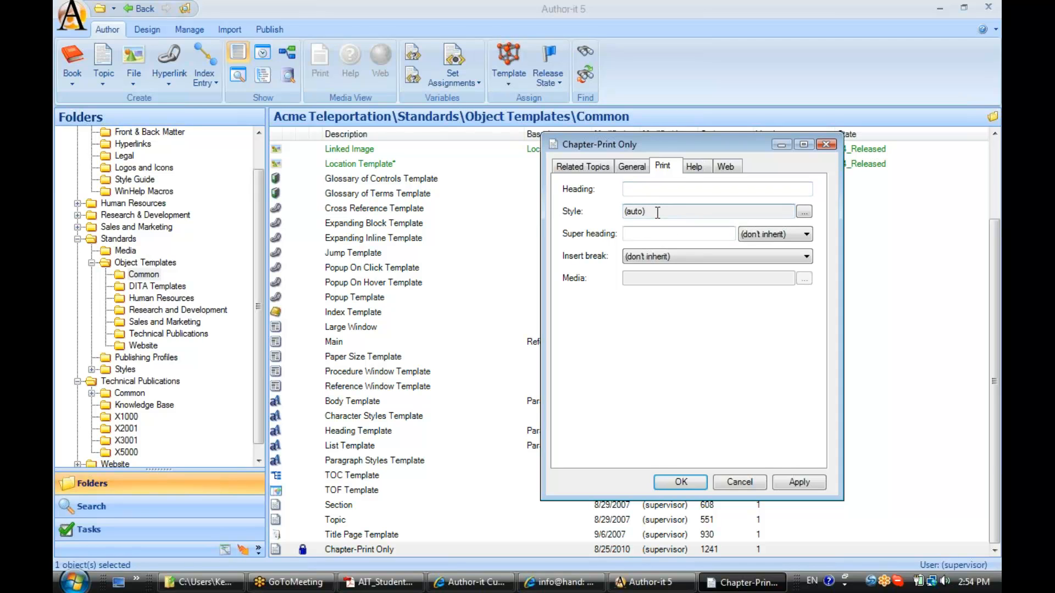
pyautogui.moveTo(683, 147); pyautogui.dragTo(710, 149)
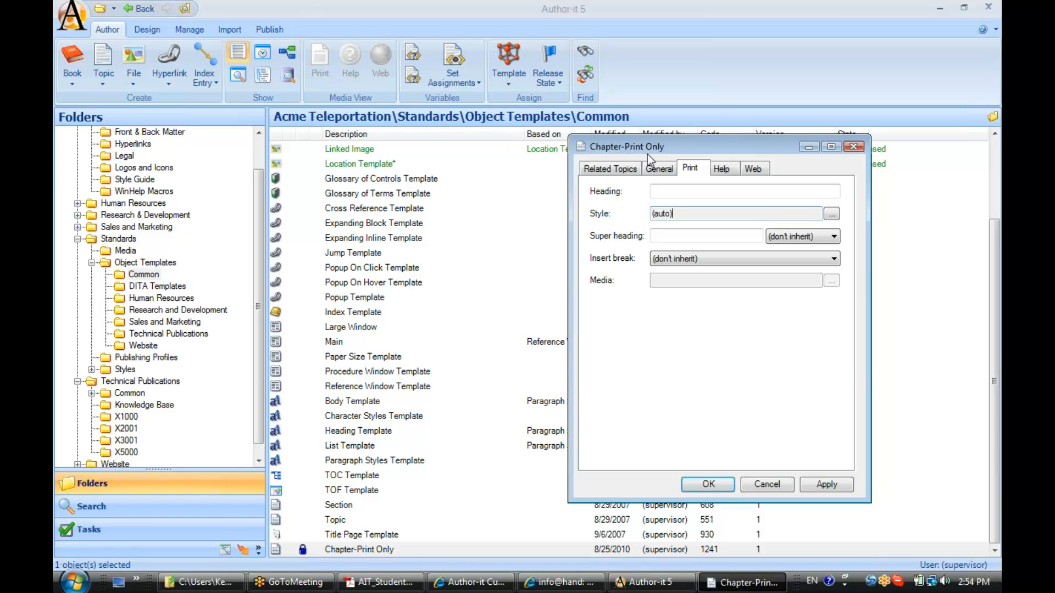
pyautogui.click(668, 236)
pyautogui.write('C')
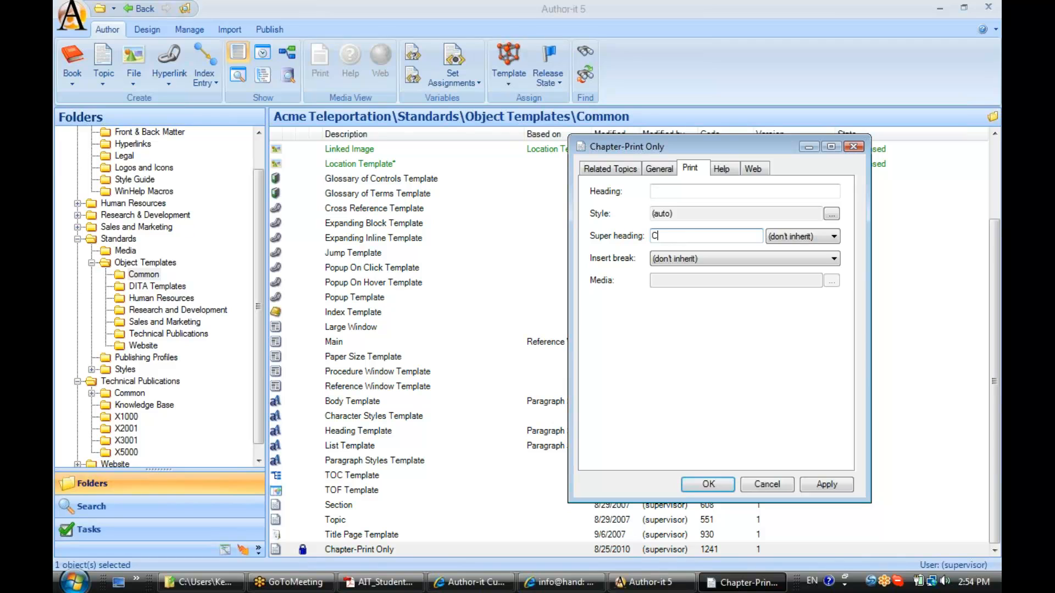
pyautogui.write('hapter')
pyautogui.click(833, 237)
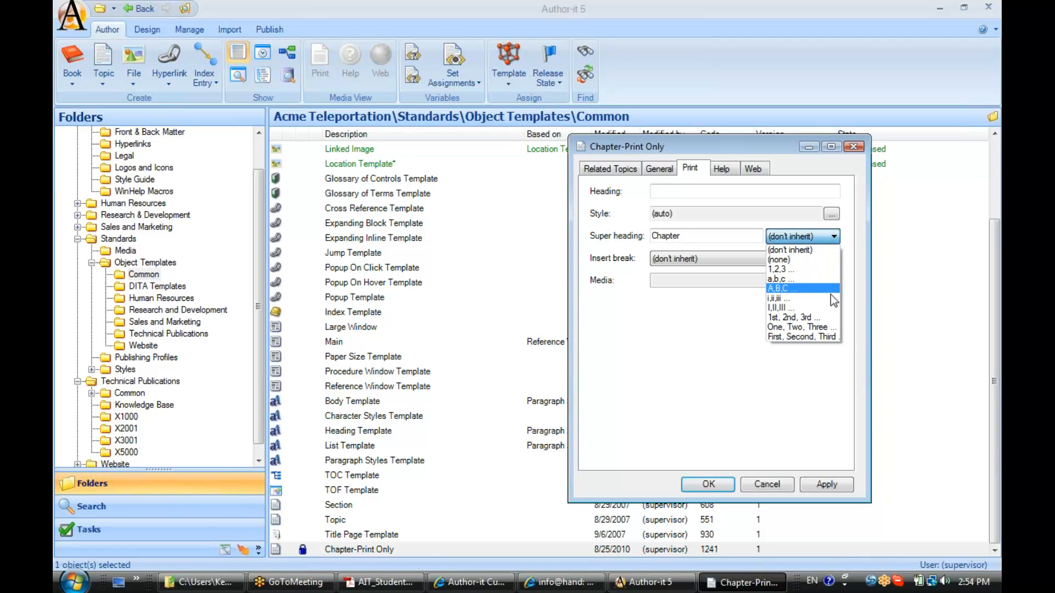
pyautogui.click(827, 328)
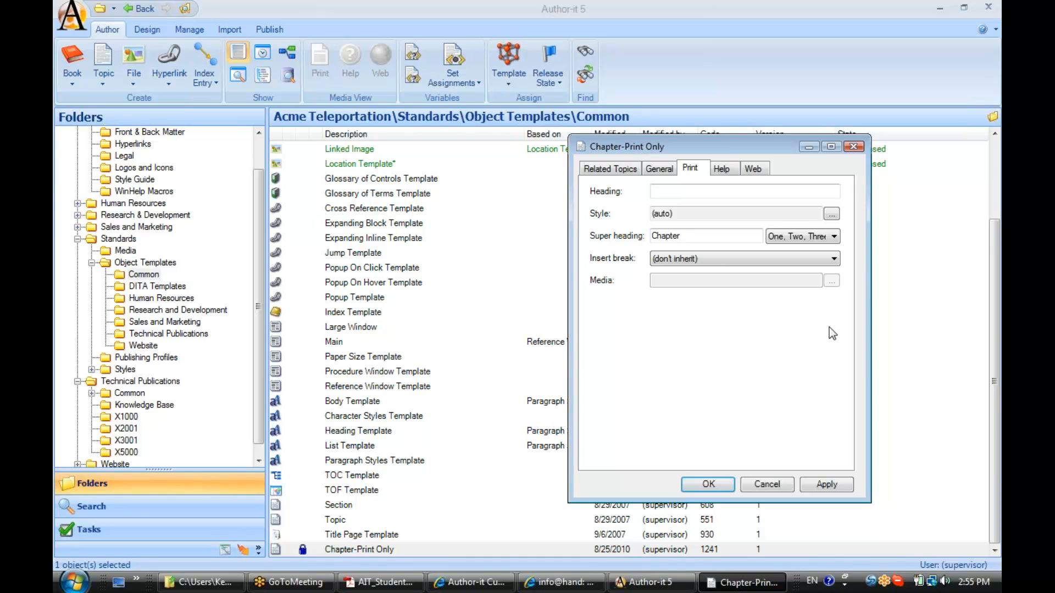
# Step: Set the template's print break to Section Break with the Chapter Section media object, and save and close the template
pyautogui.click(724, 260)
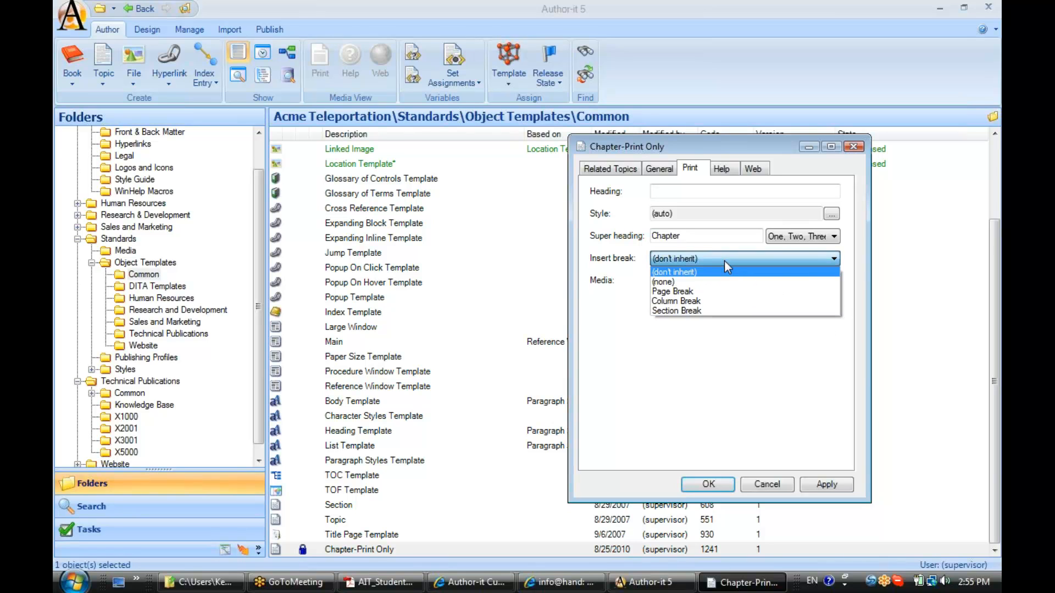
pyautogui.click(718, 311)
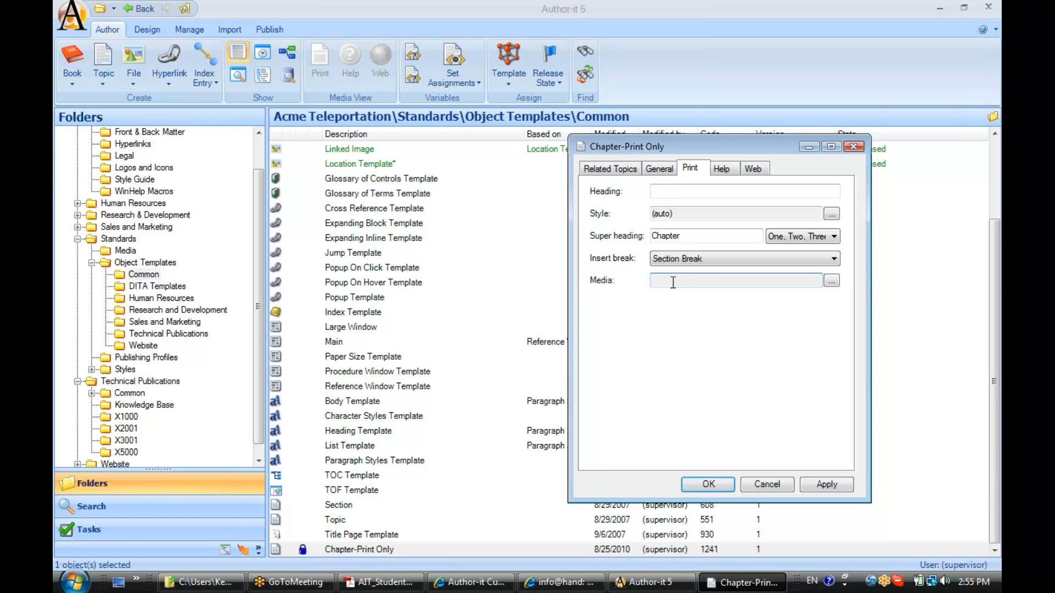
pyautogui.click(830, 282)
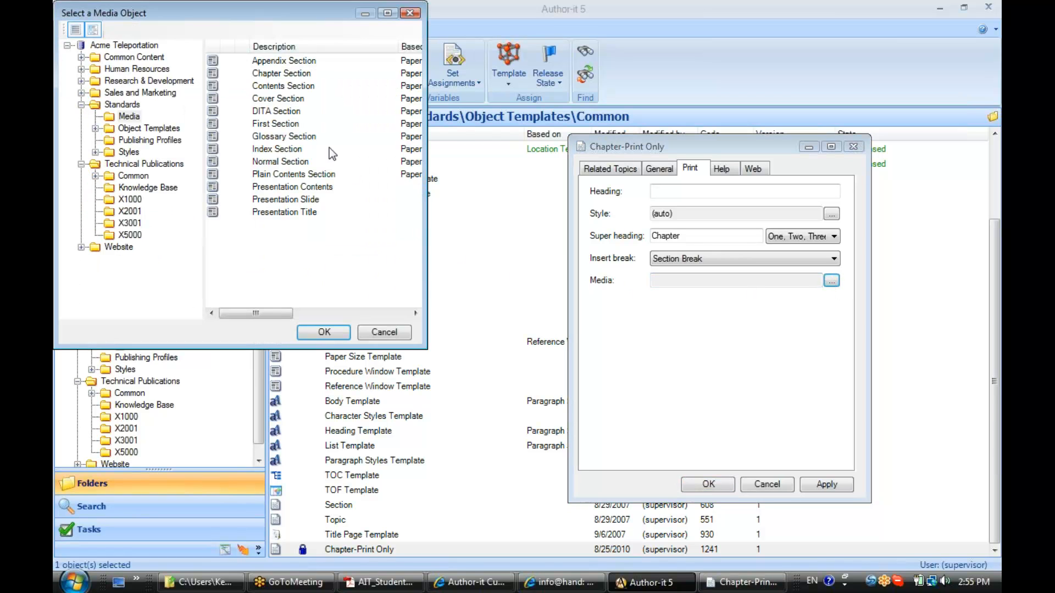
pyautogui.click(272, 76)
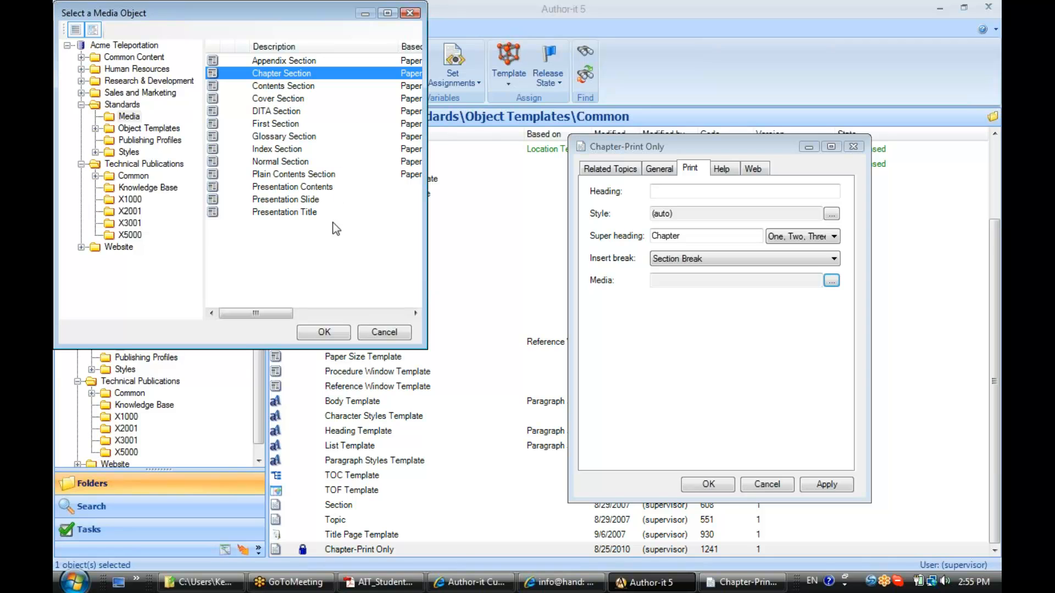
pyautogui.click(324, 333)
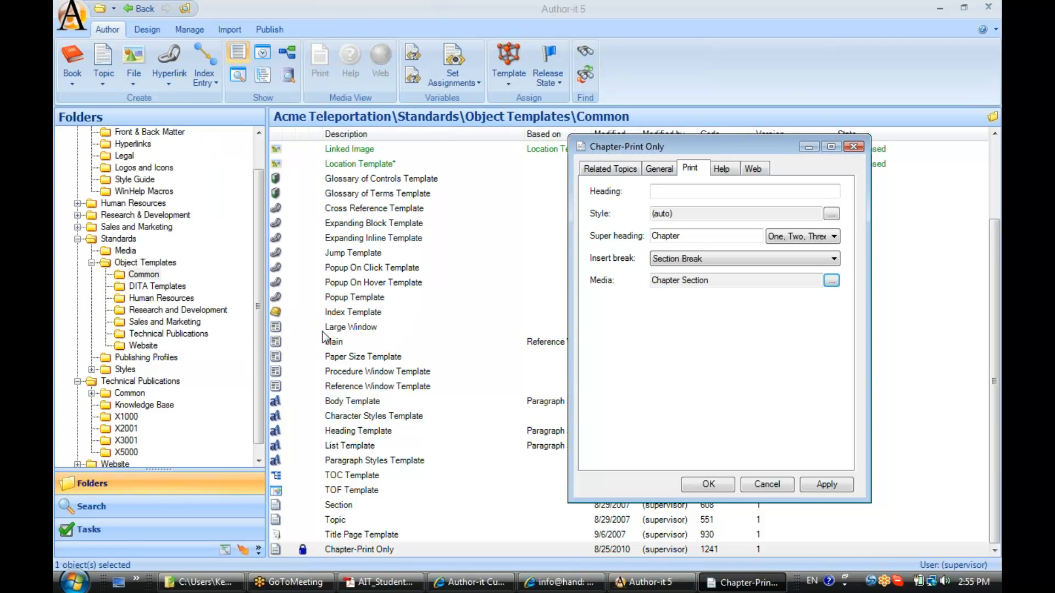
pyautogui.click(816, 489)
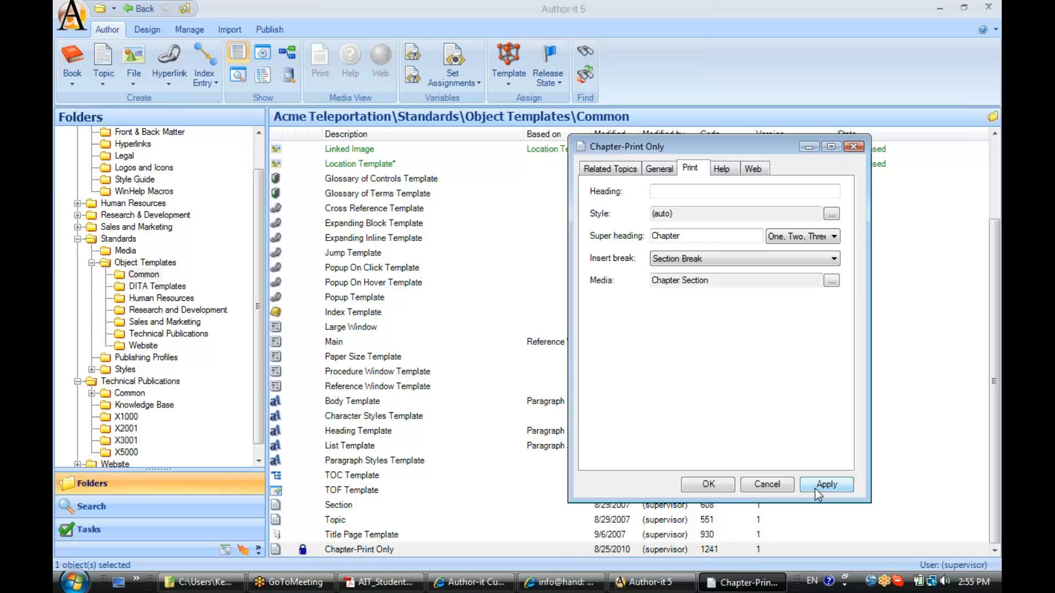
pyautogui.click(709, 485)
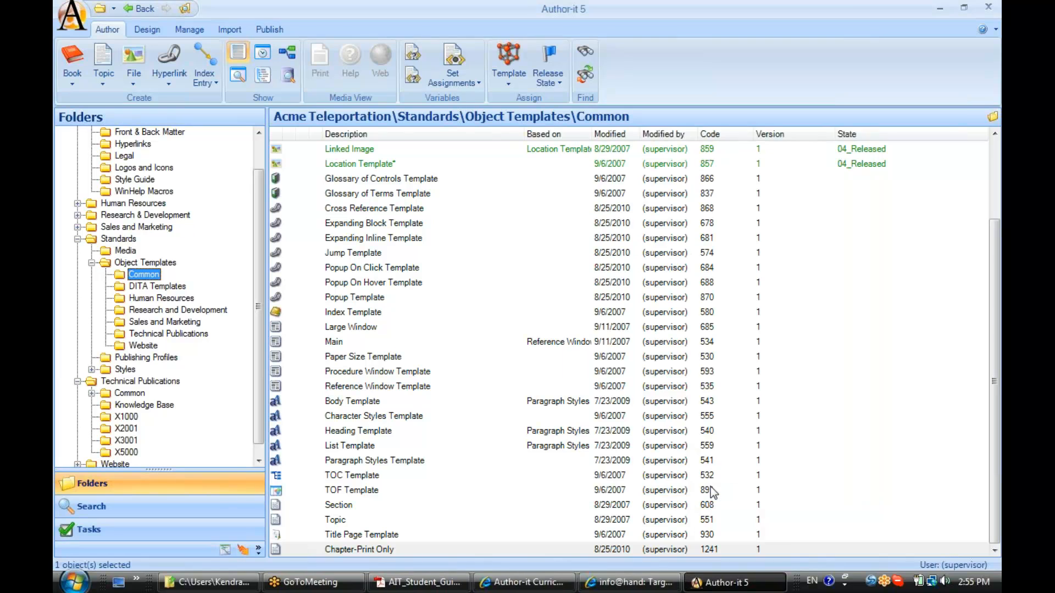
# Step: Open the X1000 User Guide from the X1000 folder under Technical Publications and maximize the book editor
pyautogui.click(135, 417)
pyautogui.click(344, 149)
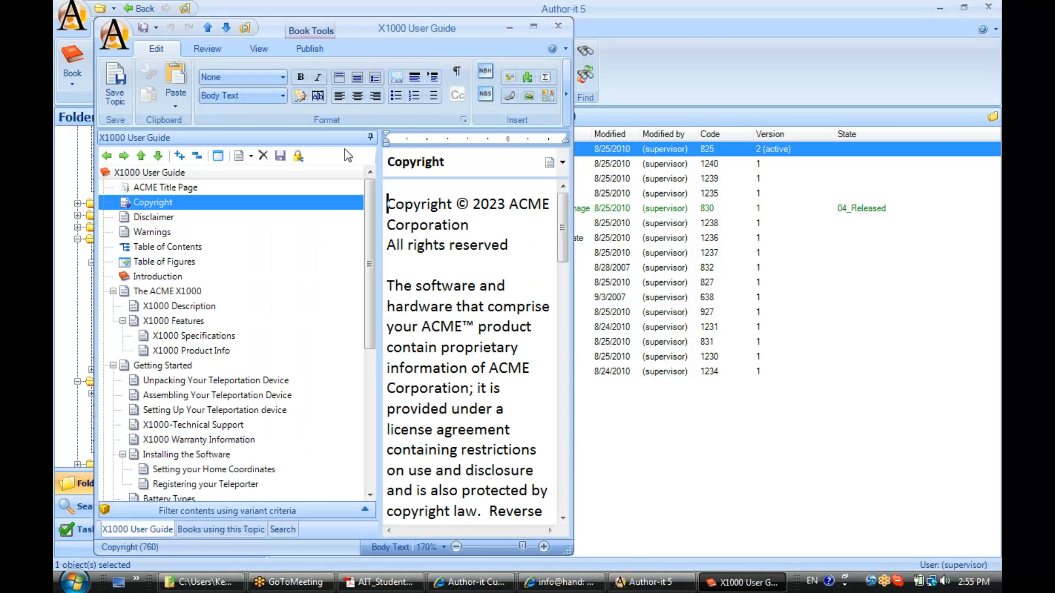
pyautogui.click(532, 27)
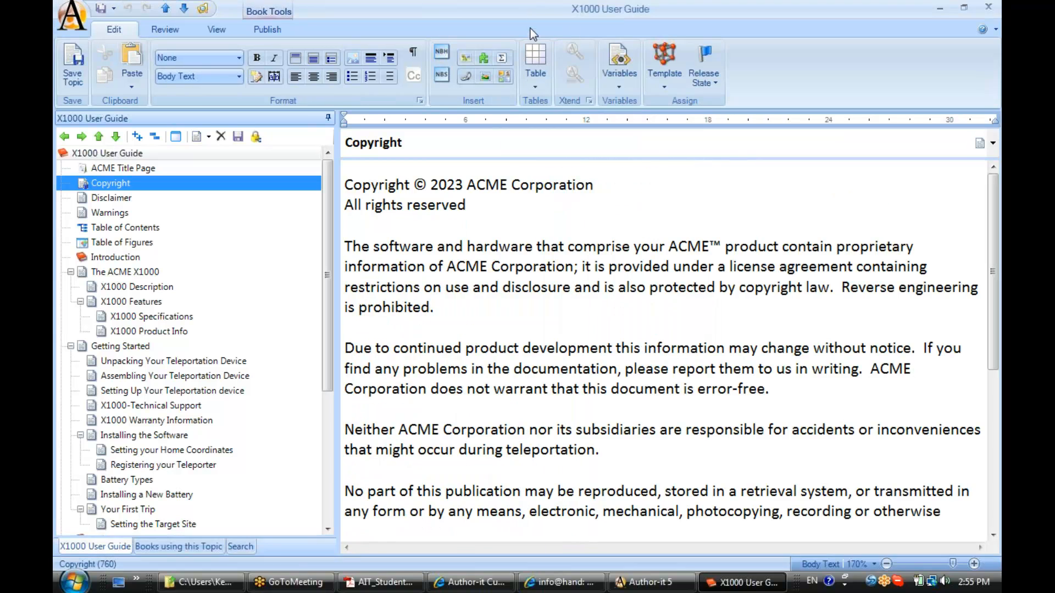
# Step: Apply the Chapter-Print Only template from Common to The ACME X1000 topic in the book
pyautogui.click(97, 273)
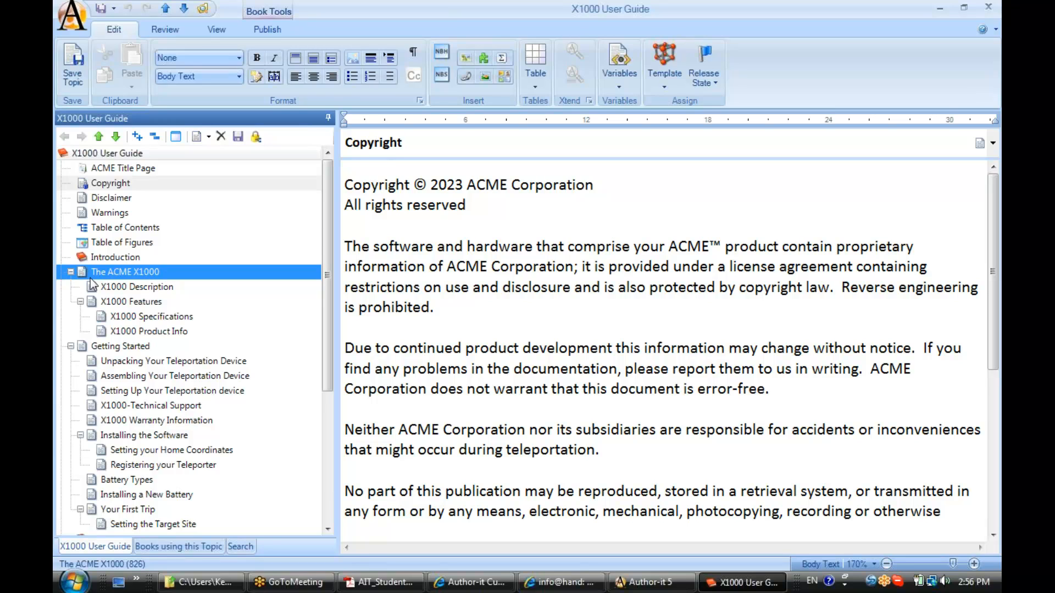
pyautogui.rightClick(194, 274)
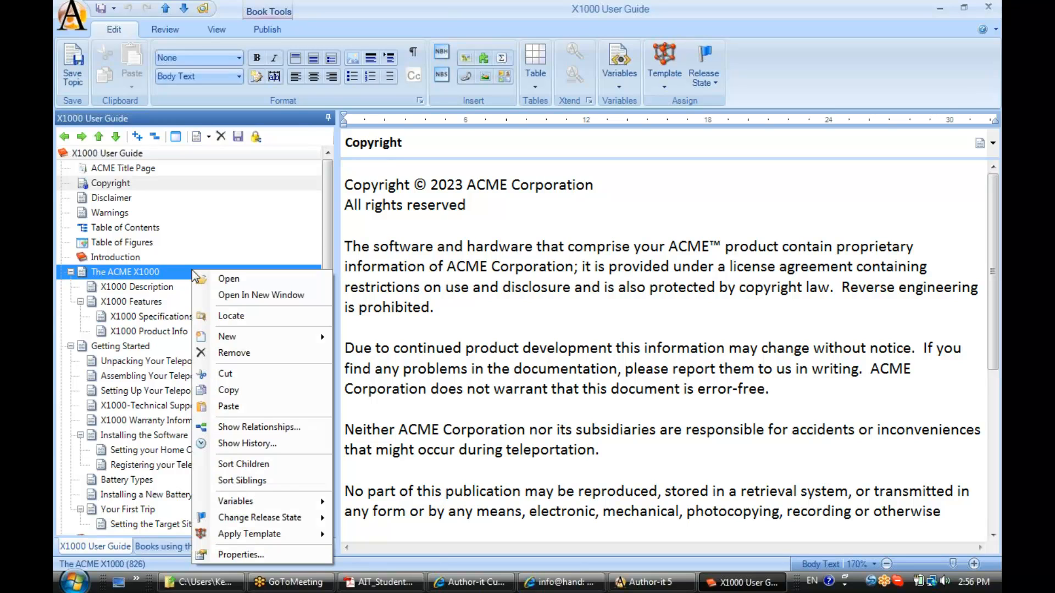
pyautogui.moveTo(240, 536)
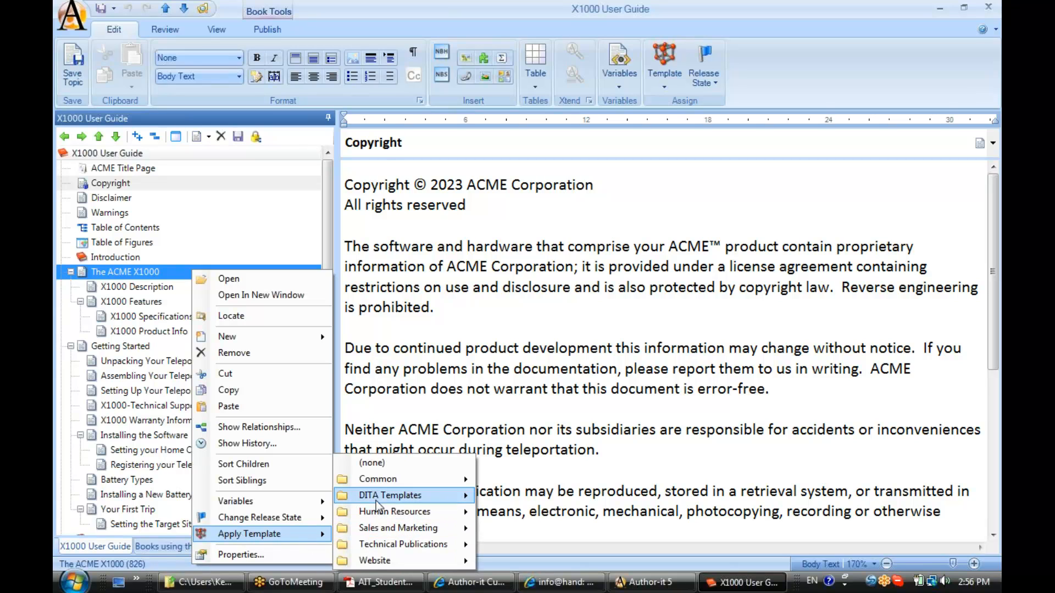
pyautogui.moveTo(374, 481)
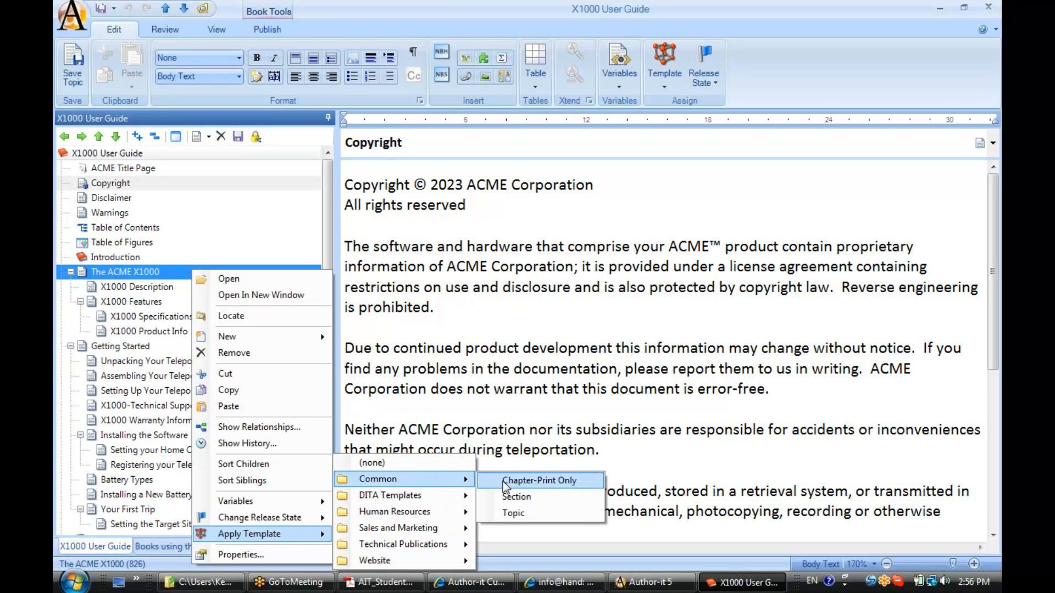
pyautogui.click(571, 480)
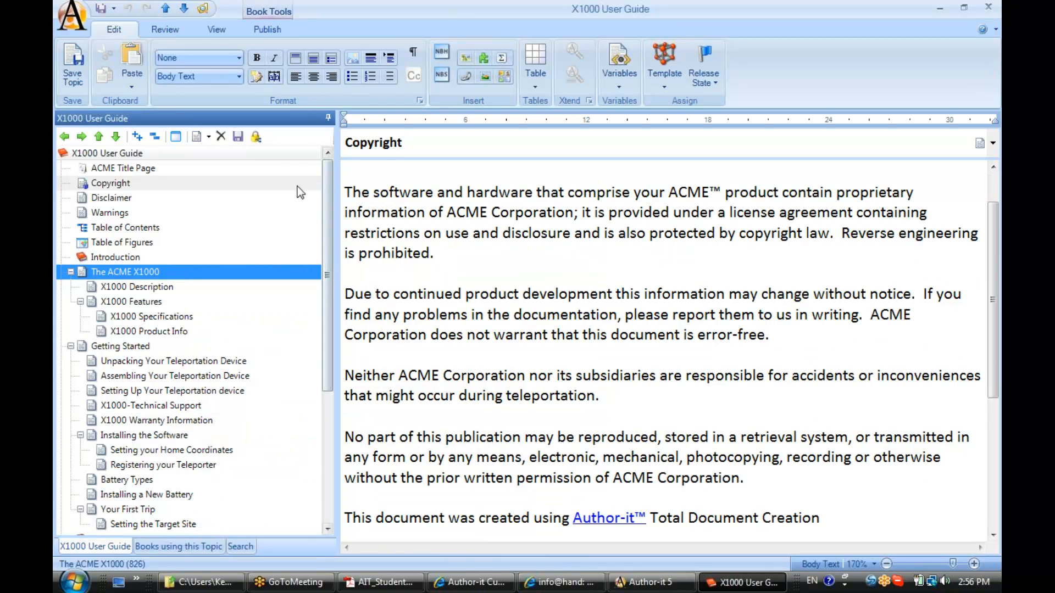
# Step: Reassign the Chapter-Print Only template to The ACME X1000 topic and check its template in the book details
pyautogui.click(662, 90)
pyautogui.moveTo(666, 123)
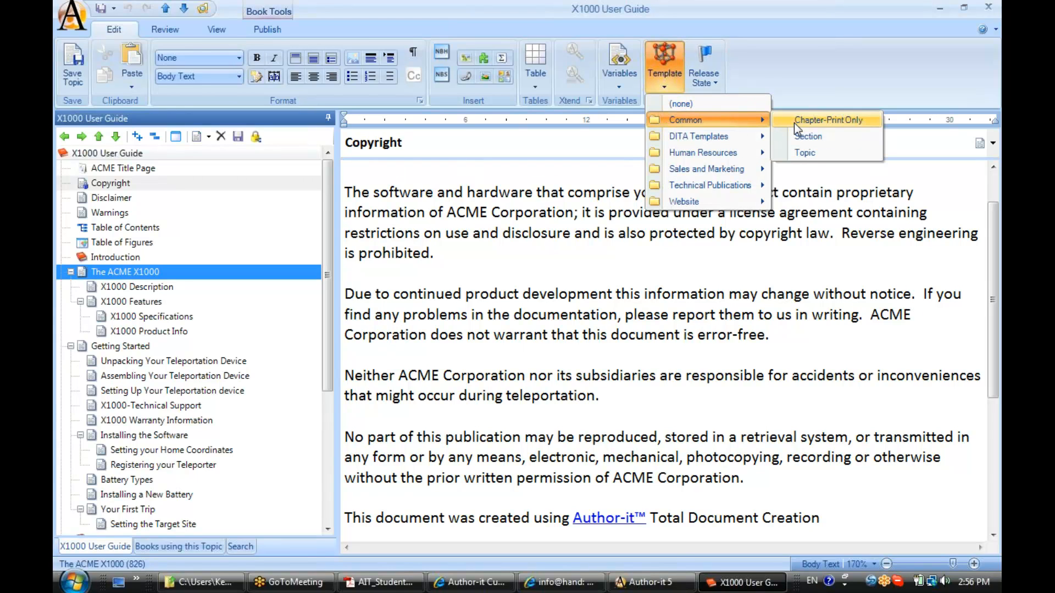
pyautogui.click(812, 120)
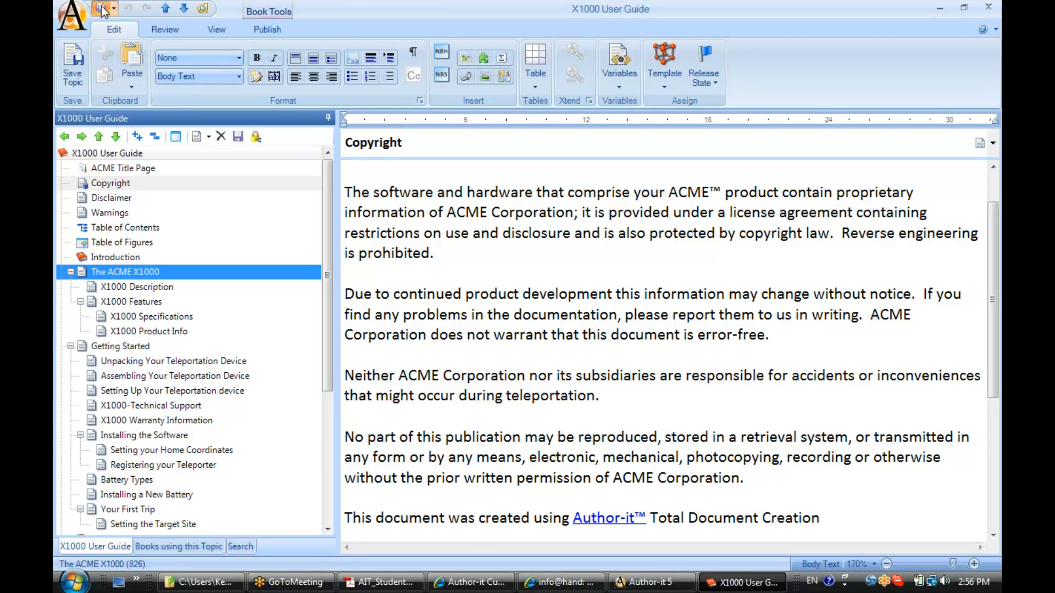
pyautogui.click(175, 137)
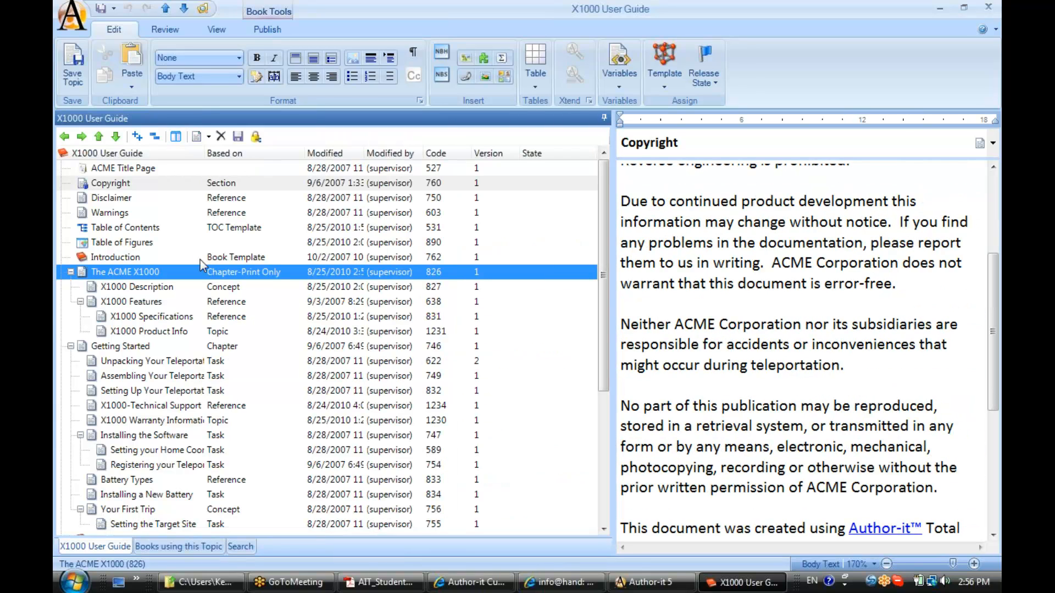
pyautogui.click(176, 137)
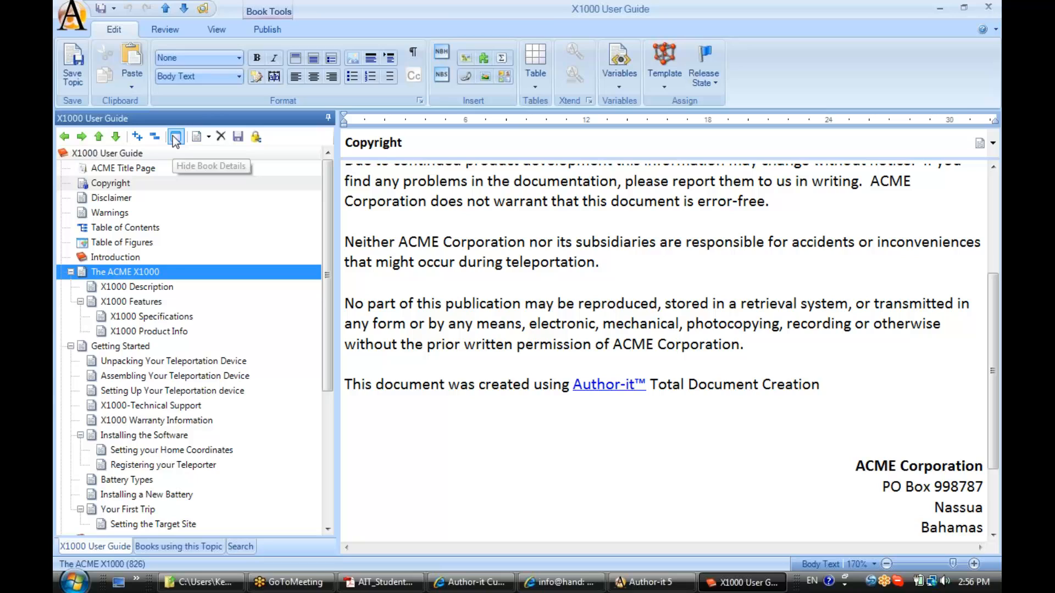
# Step: Review The ACME X1000 topic's inherited print settings and the outputs it is included in
pyautogui.rightClick(171, 279)
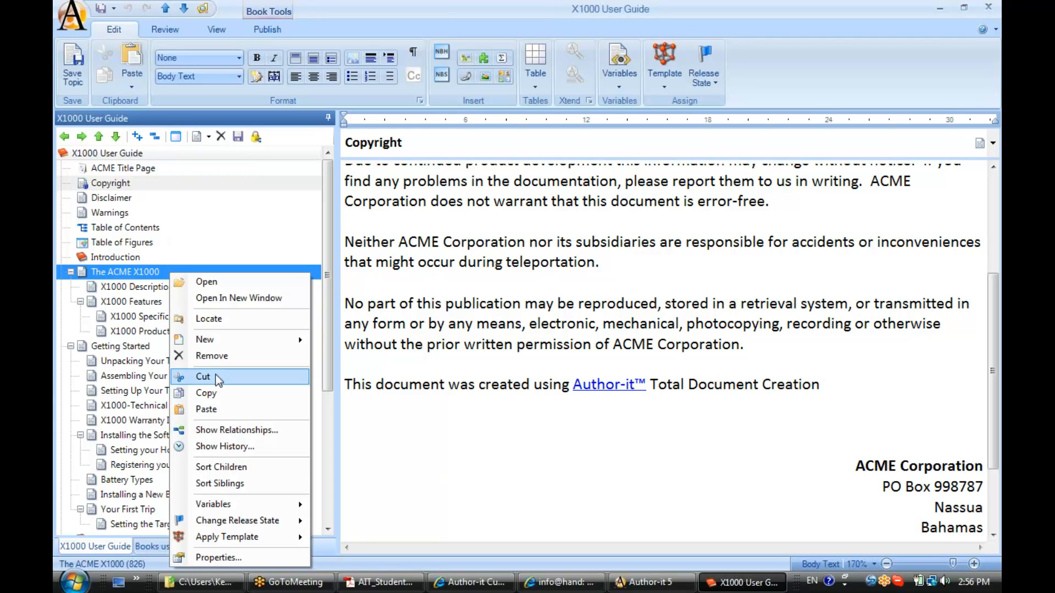
pyautogui.click(234, 555)
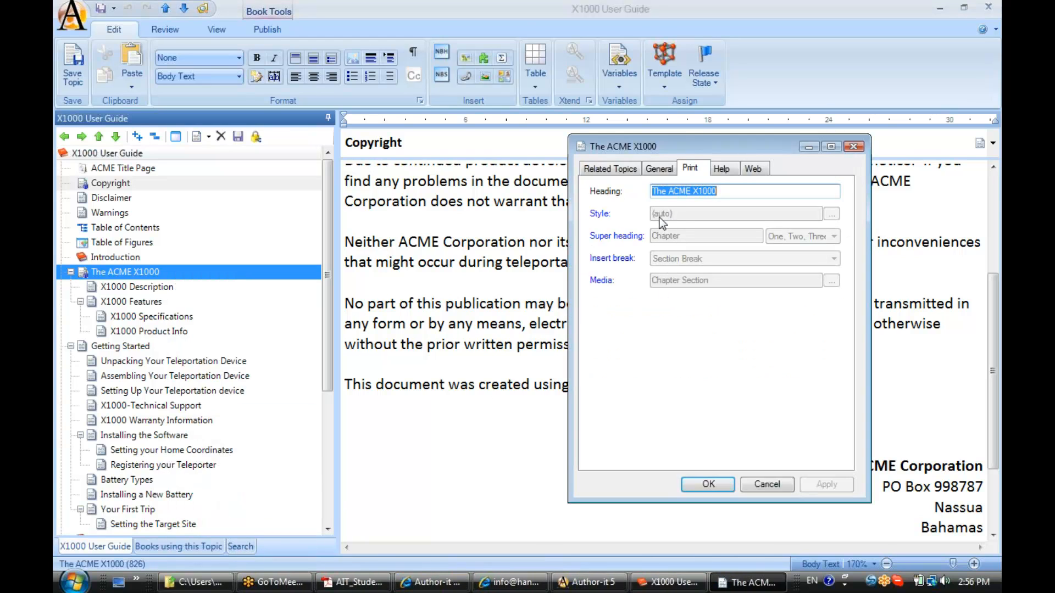
pyautogui.click(657, 168)
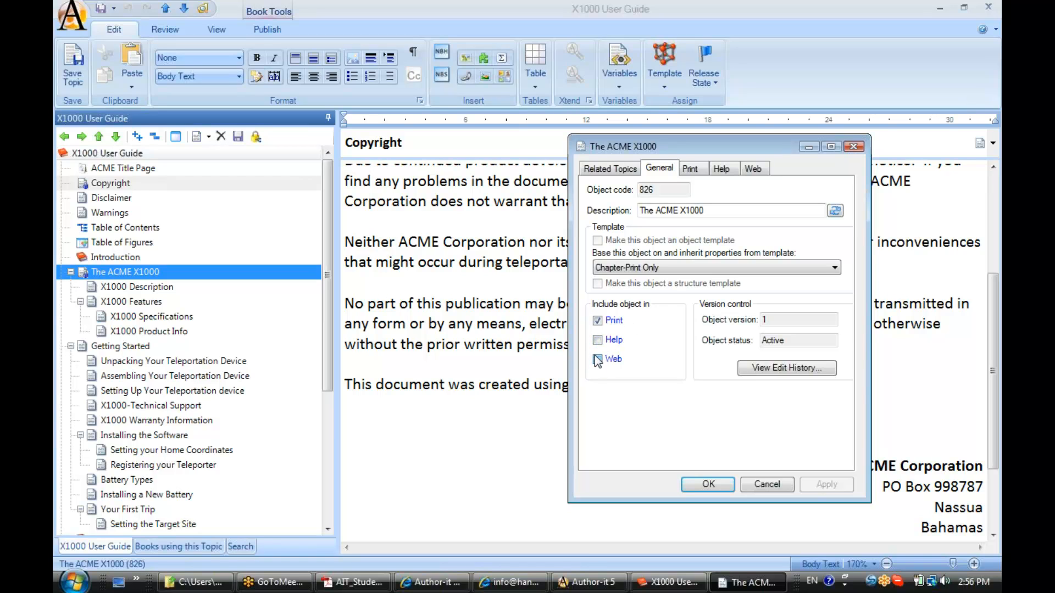
pyautogui.click(715, 485)
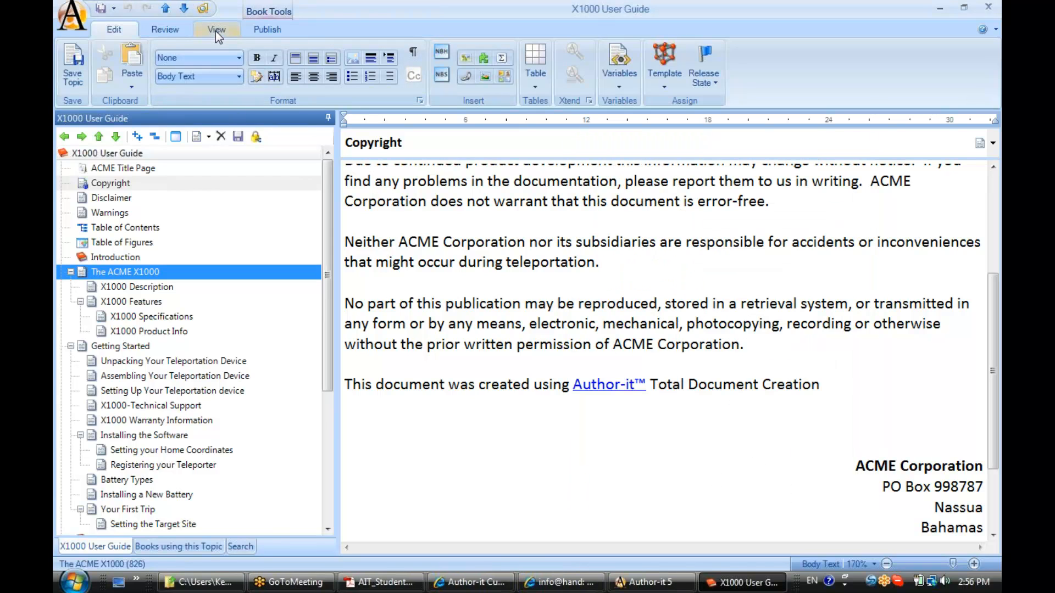
# Step: Publish the X1000 User Guide book to HTML Help
pyautogui.click(267, 30)
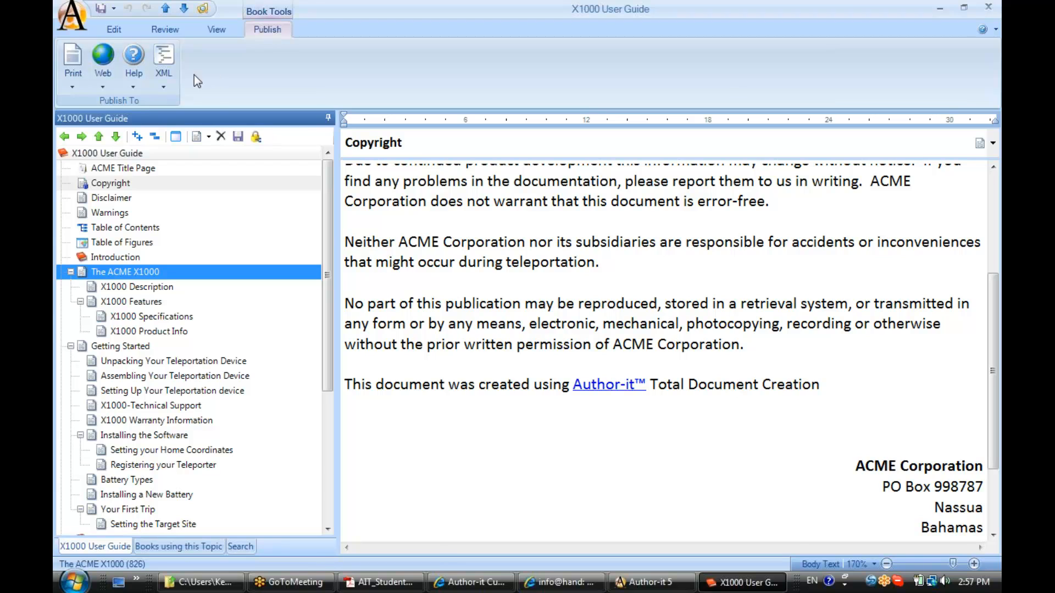
pyautogui.click(133, 69)
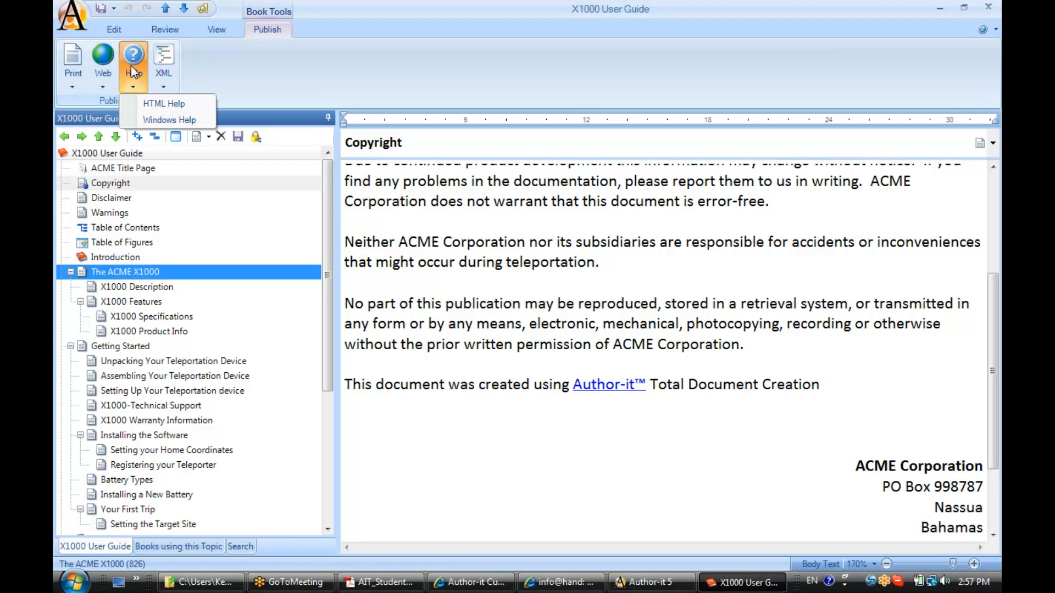
pyautogui.click(136, 102)
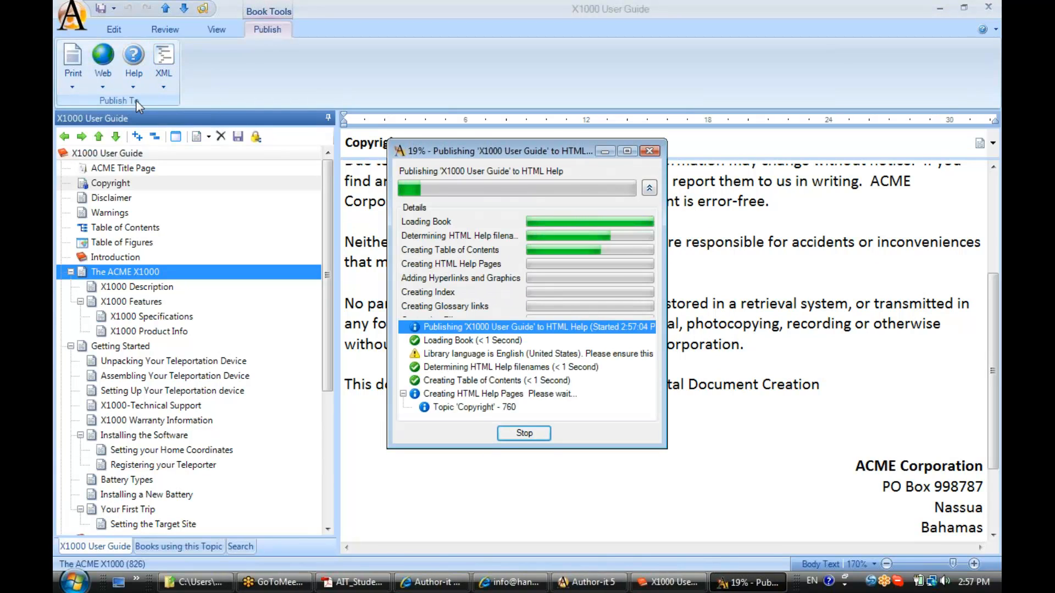
pyautogui.moveTo(501, 152); pyautogui.dragTo(675, 155)
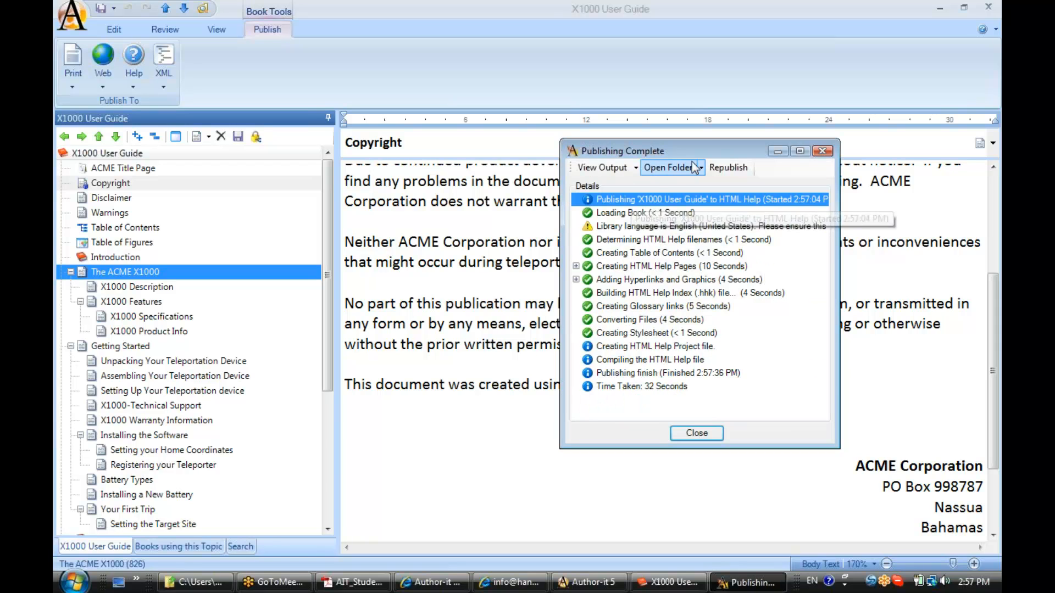
pyautogui.moveTo(695, 153); pyautogui.dragTo(668, 161)
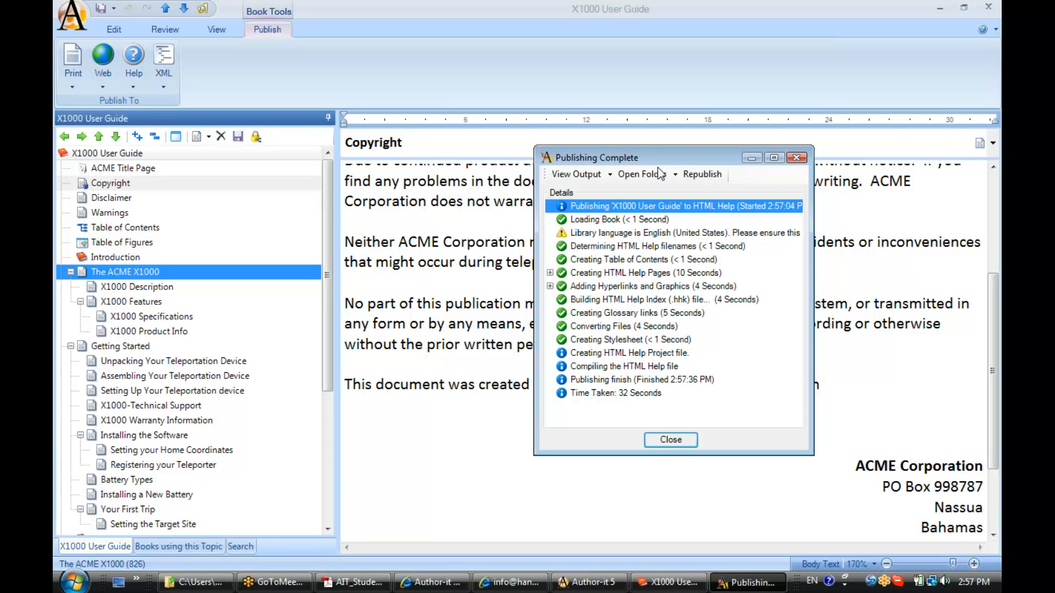
# Step: View the published HTML Help output and position its window to examine the contents list
pyautogui.click(585, 174)
pyautogui.moveTo(540, 67); pyautogui.dragTo(567, 141)
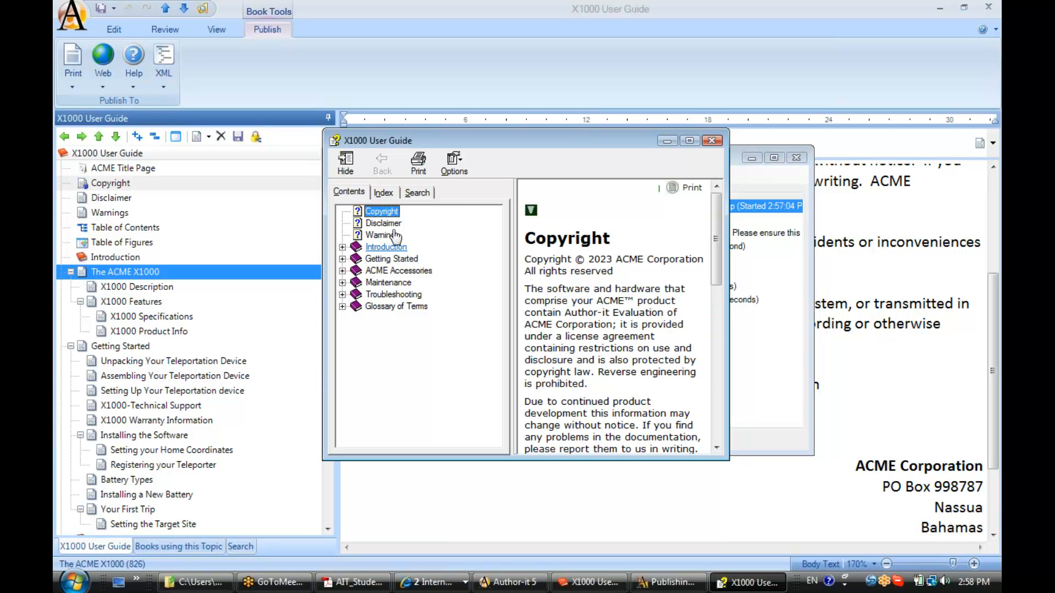
pyautogui.moveTo(555, 145); pyautogui.dragTo(556, 146)
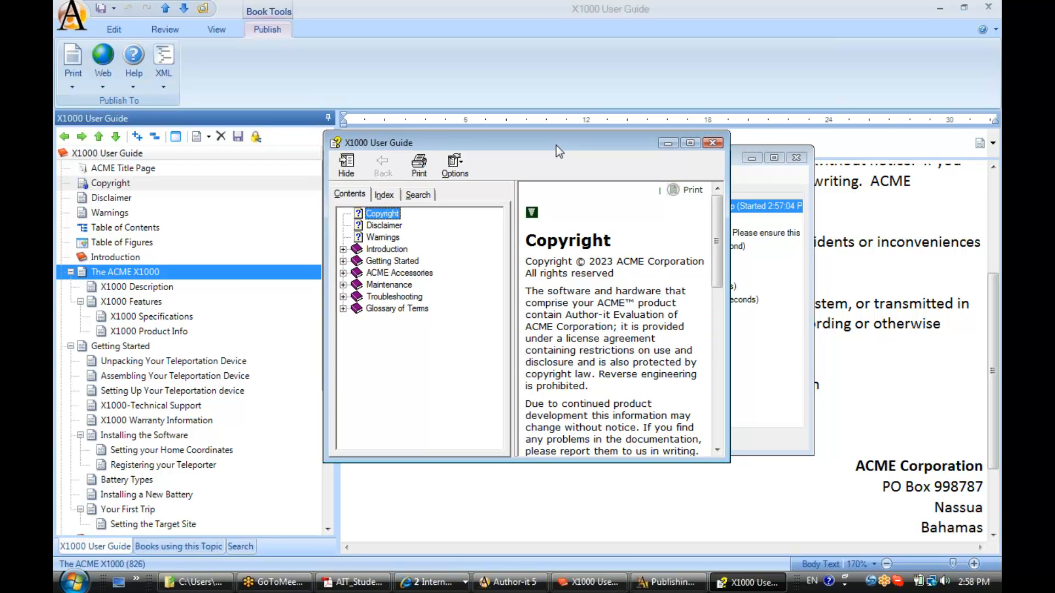